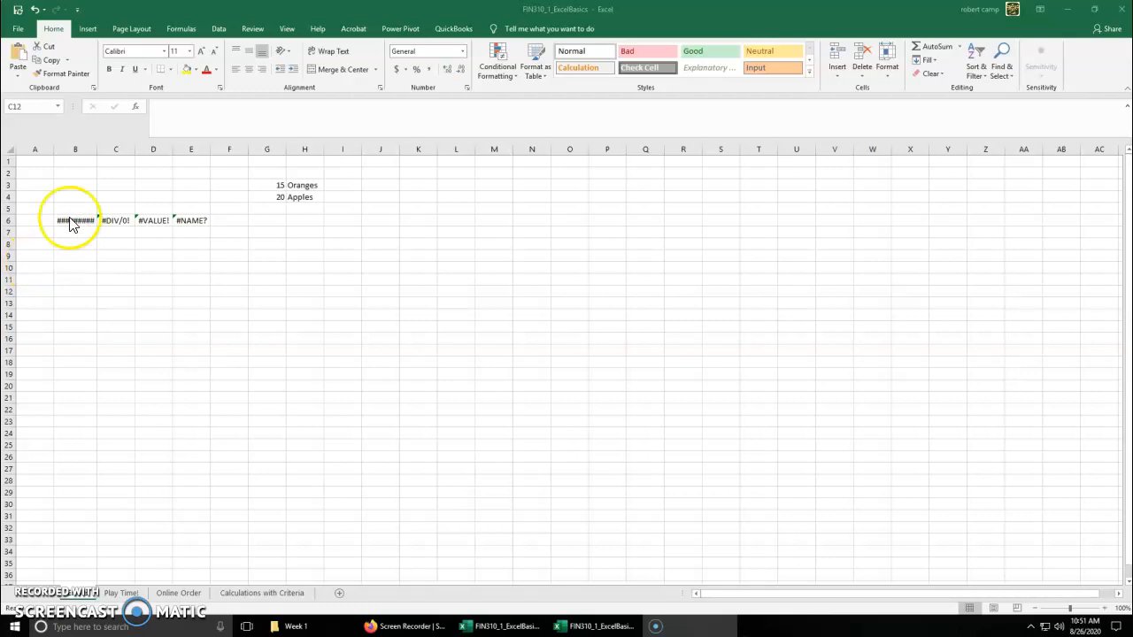
- AutoFit column B to the long number in B6 and narrow the column again so the number no longer fits
click(97, 148)
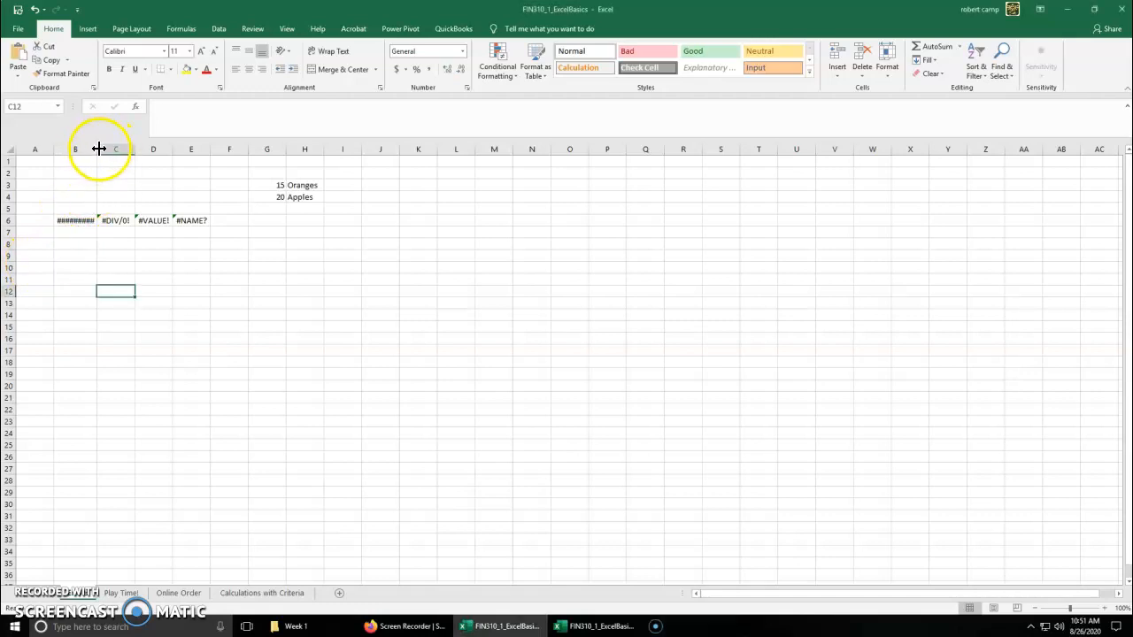
double_click(98, 149)
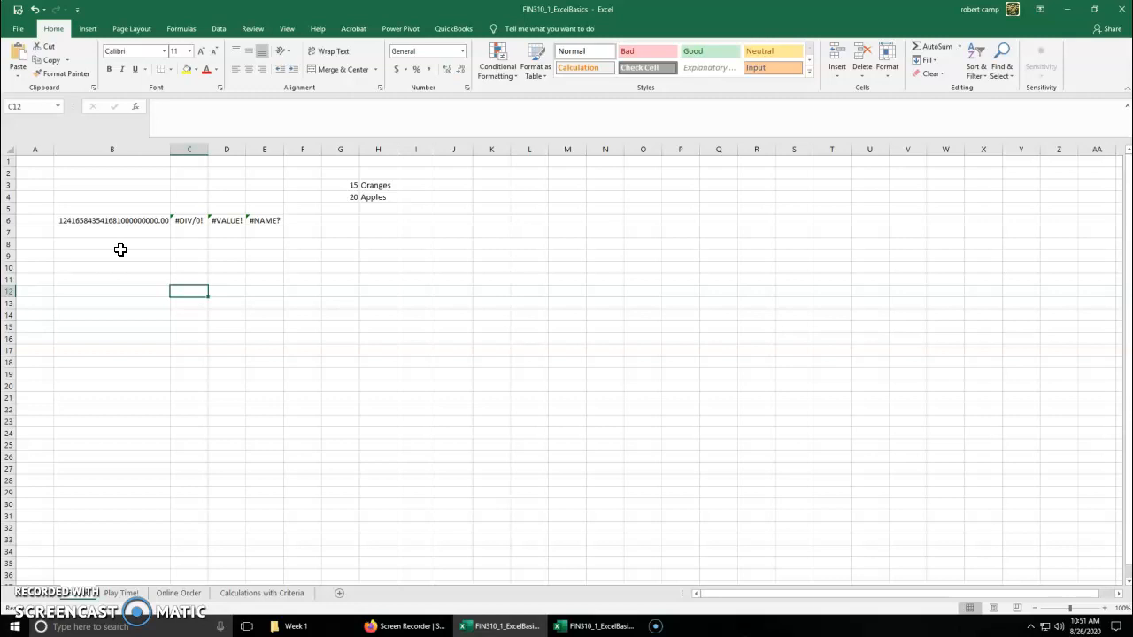
drag(170, 149, 104, 154)
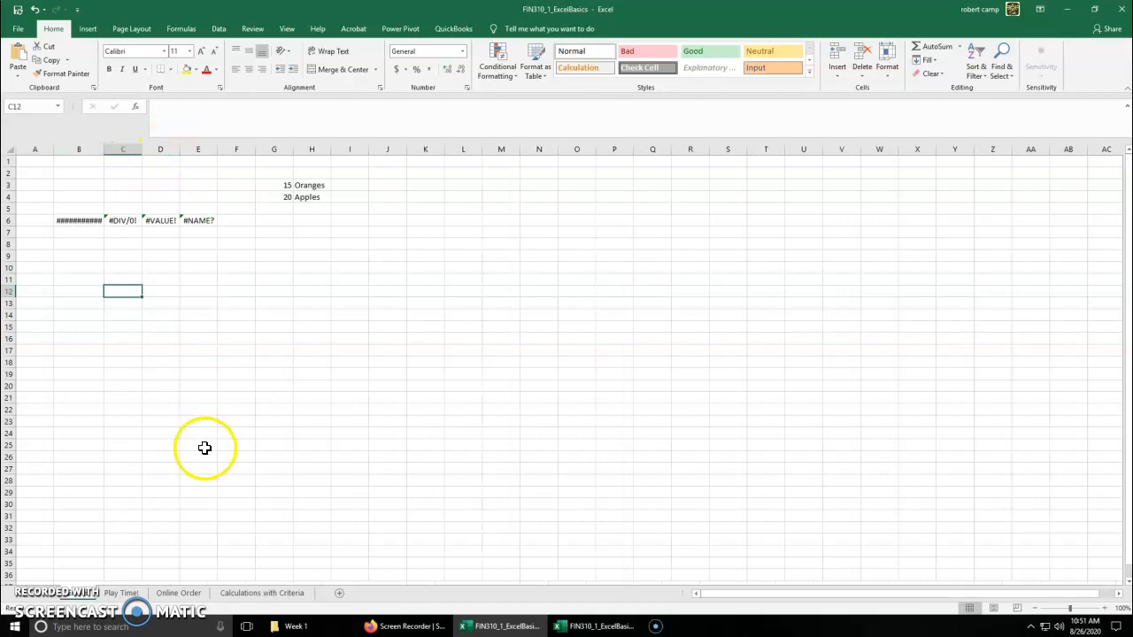
- Try the formula =B6/1000 in cell B12, check the full number in B6, and clear B12 again
click(83, 291)
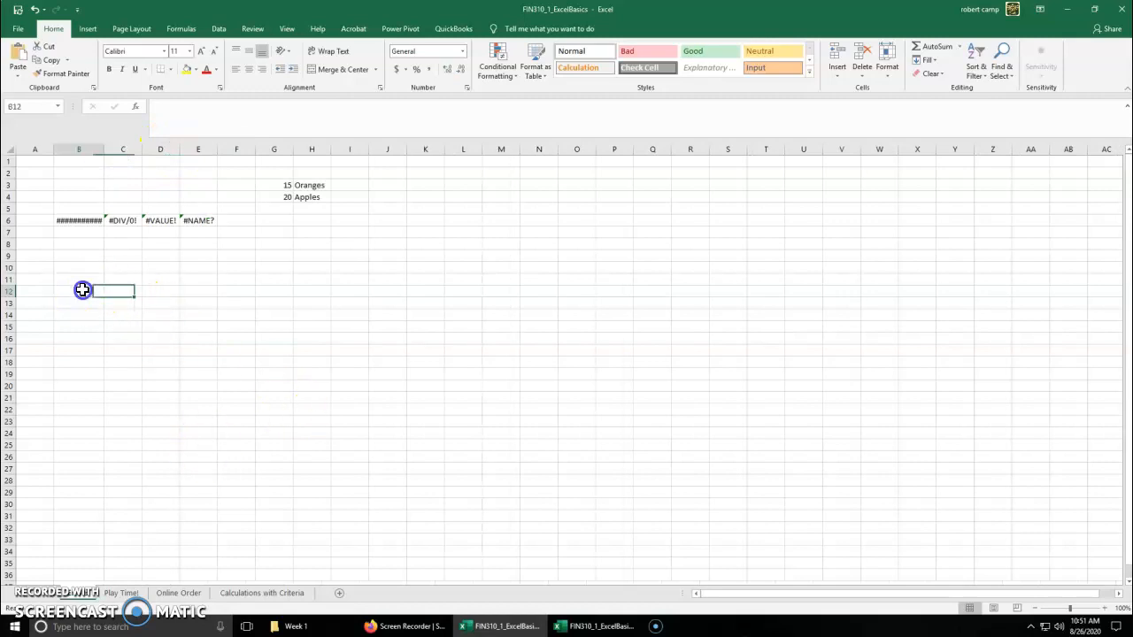
text(=)
click(91, 220)
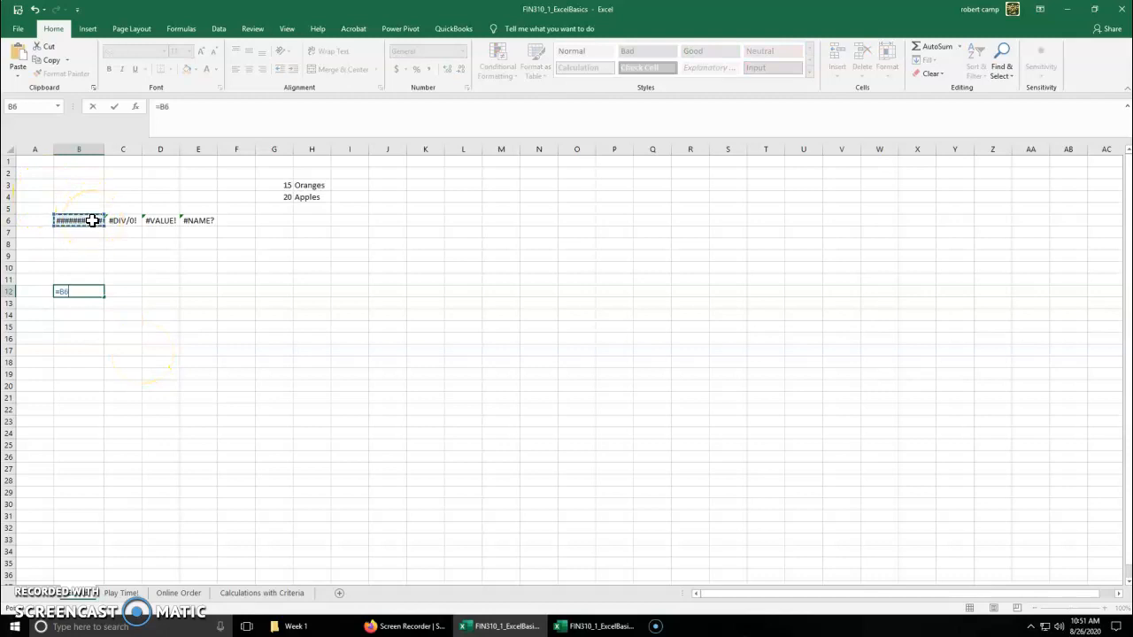
text(/1000)
key(Return)
mouse_move(88, 220)
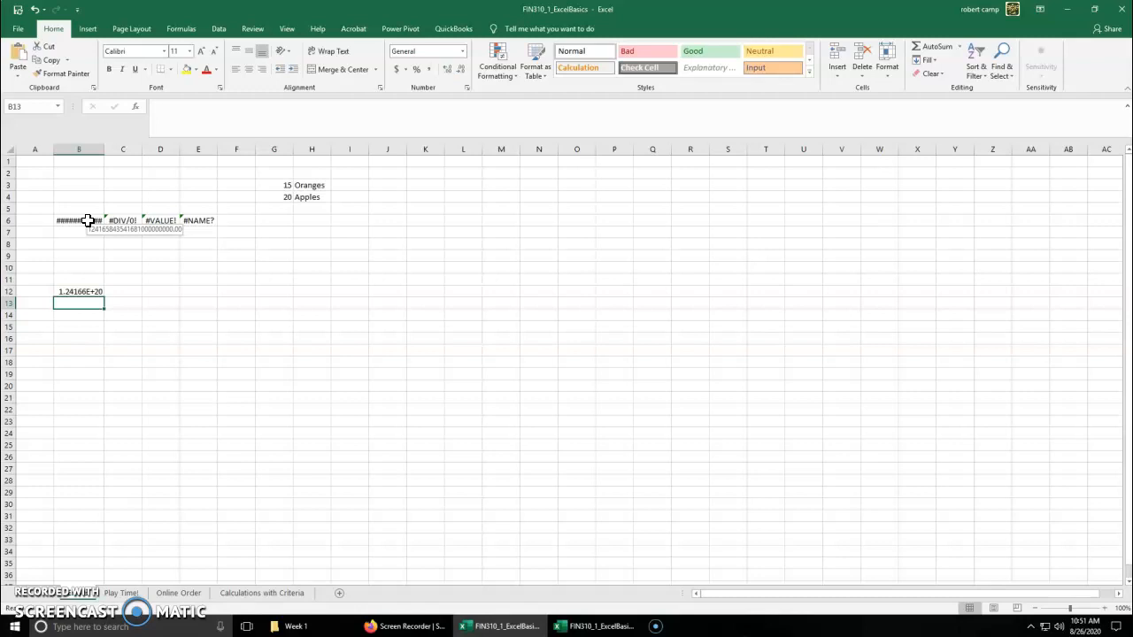
click(70, 293)
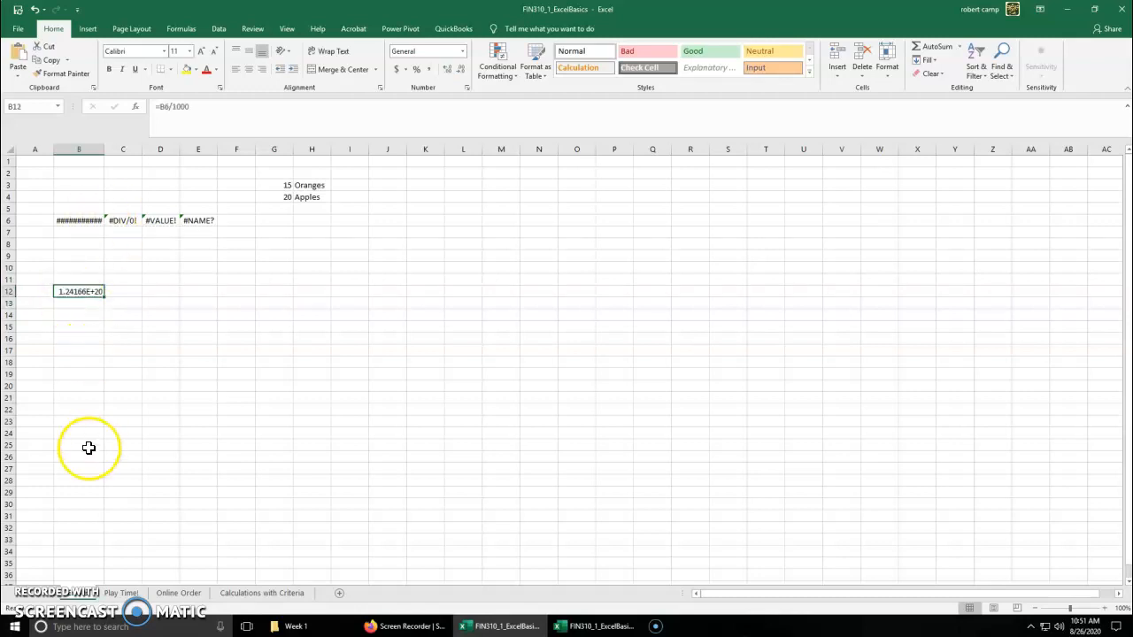
key(Delete)
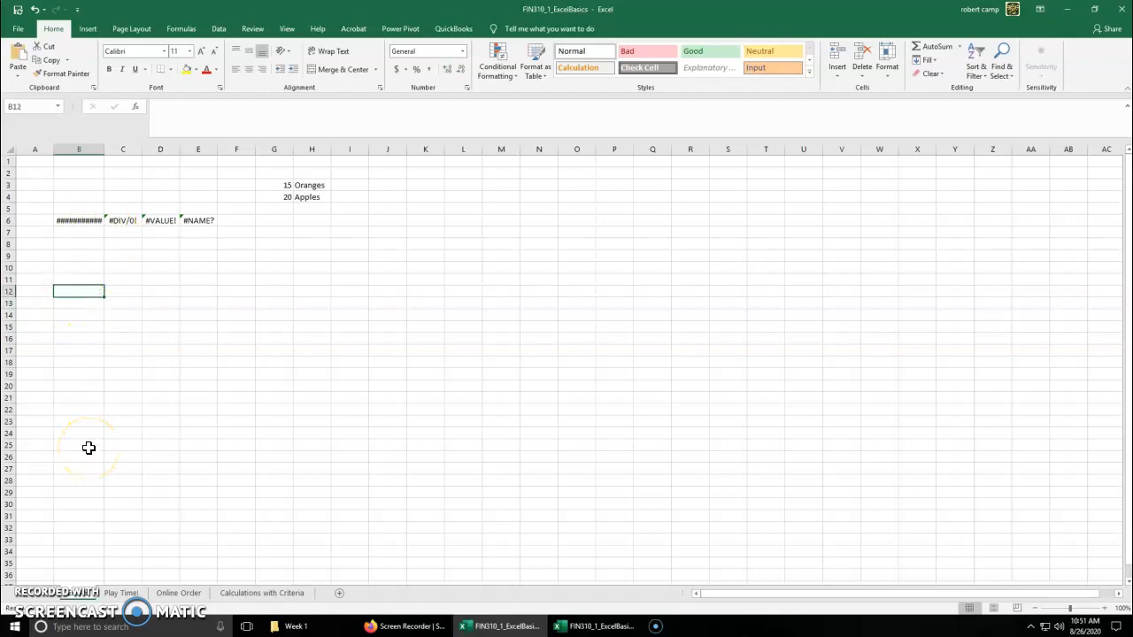
- Examine the formulas behind the error cells C6 and D6
click(129, 222)
click(133, 410)
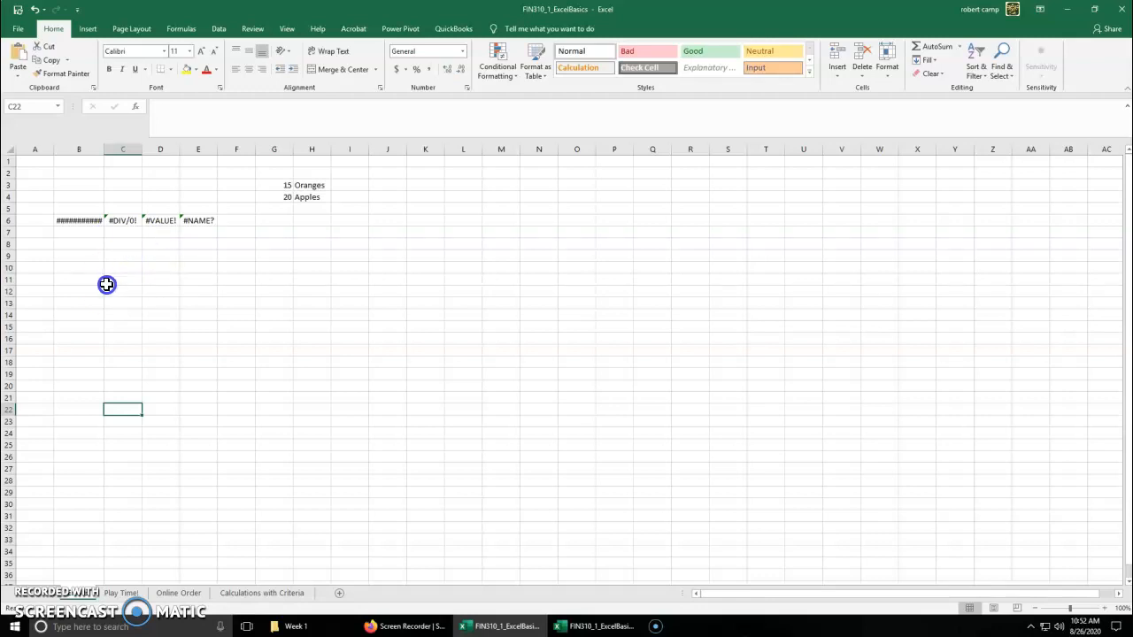
click(126, 220)
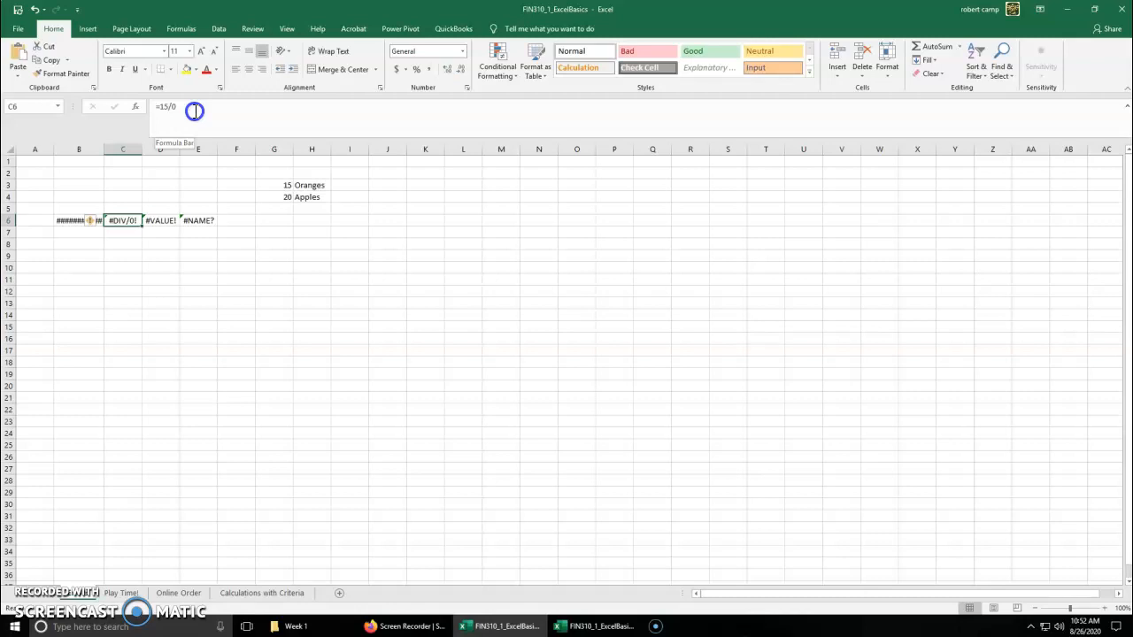
drag(160, 221, 212, 232)
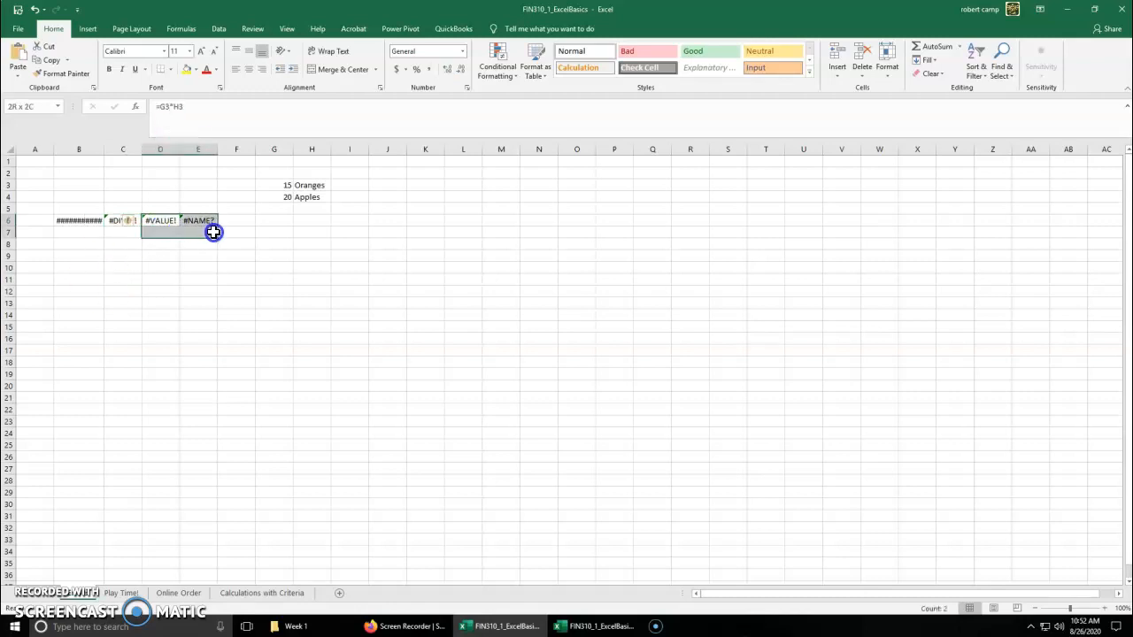
click(135, 302)
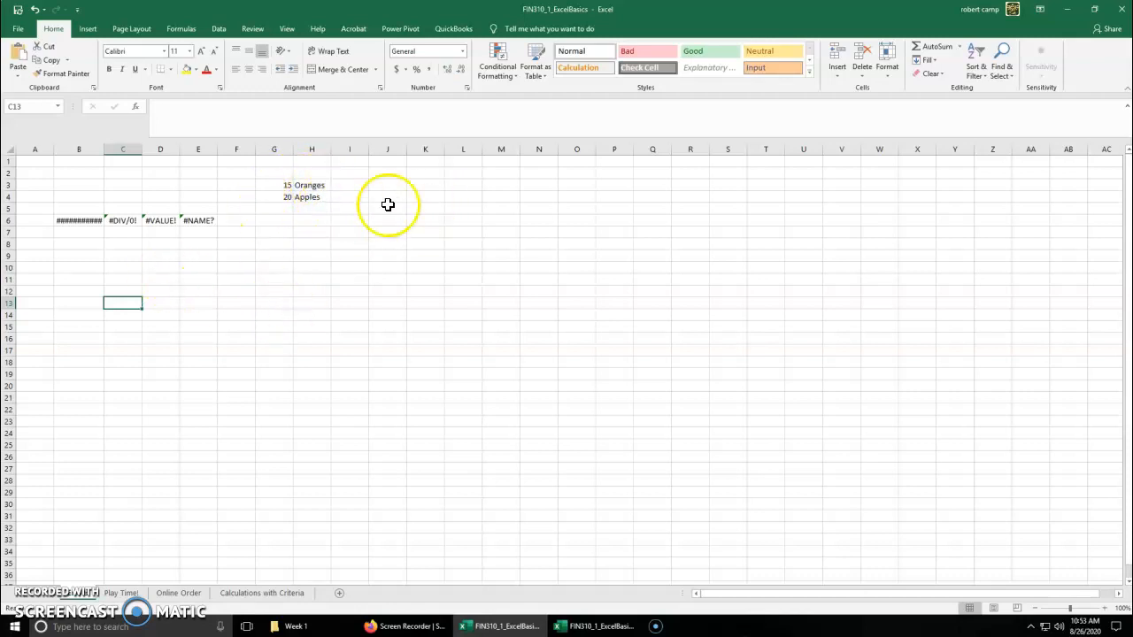
- Enter the text "15 oranges" in cell J3, beside the separate quantity and fruit cells G3 and H3
click(283, 182)
click(310, 184)
click(397, 184)
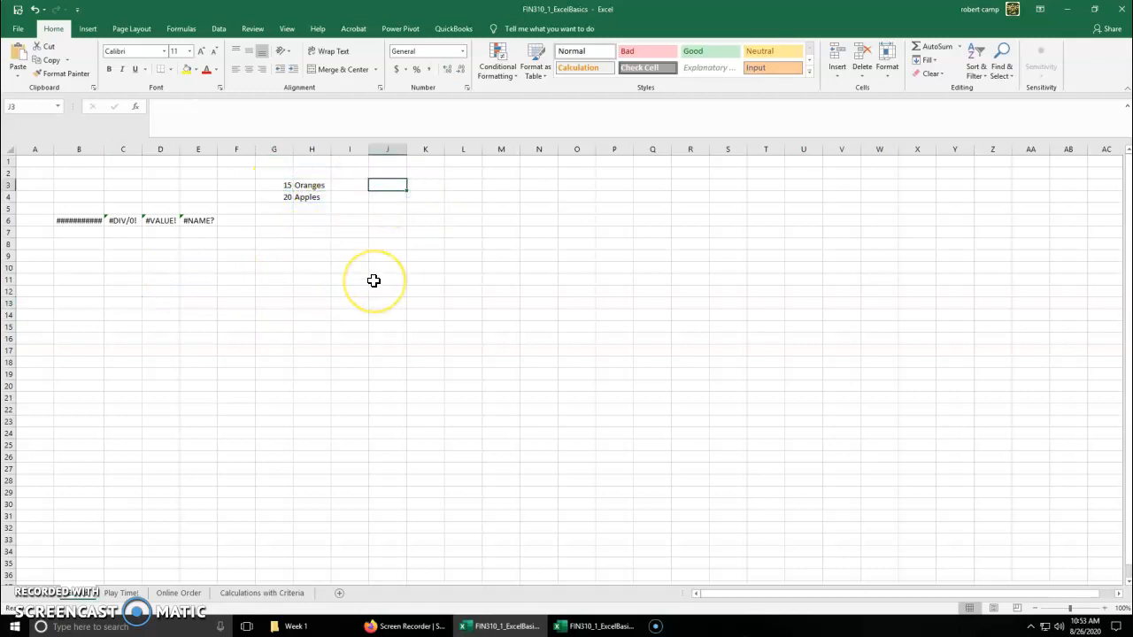
text(15 oranges)
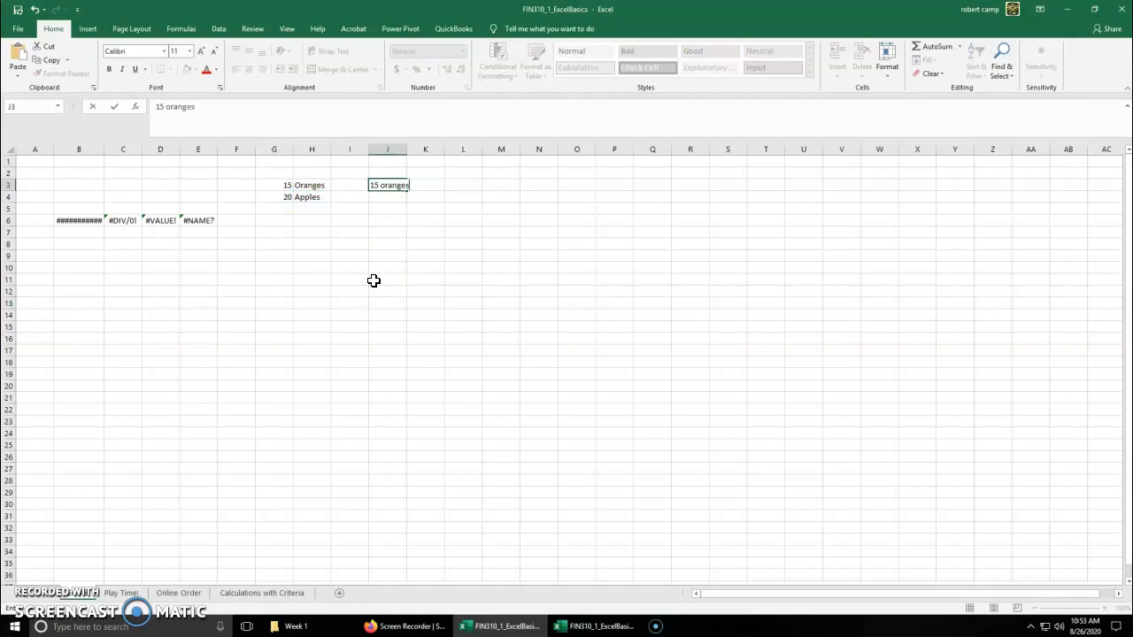
key(Return)
key(Return)
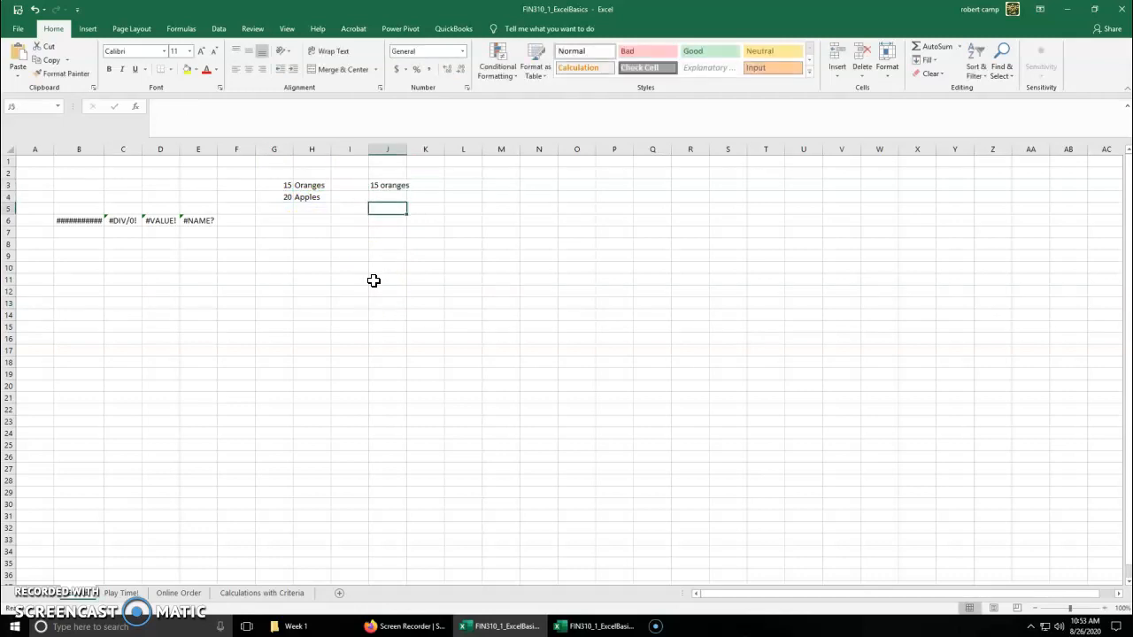
- Enter the formula =J3*G4 in cell J5 and check it against the text in J3
text(=)
click(400, 184)
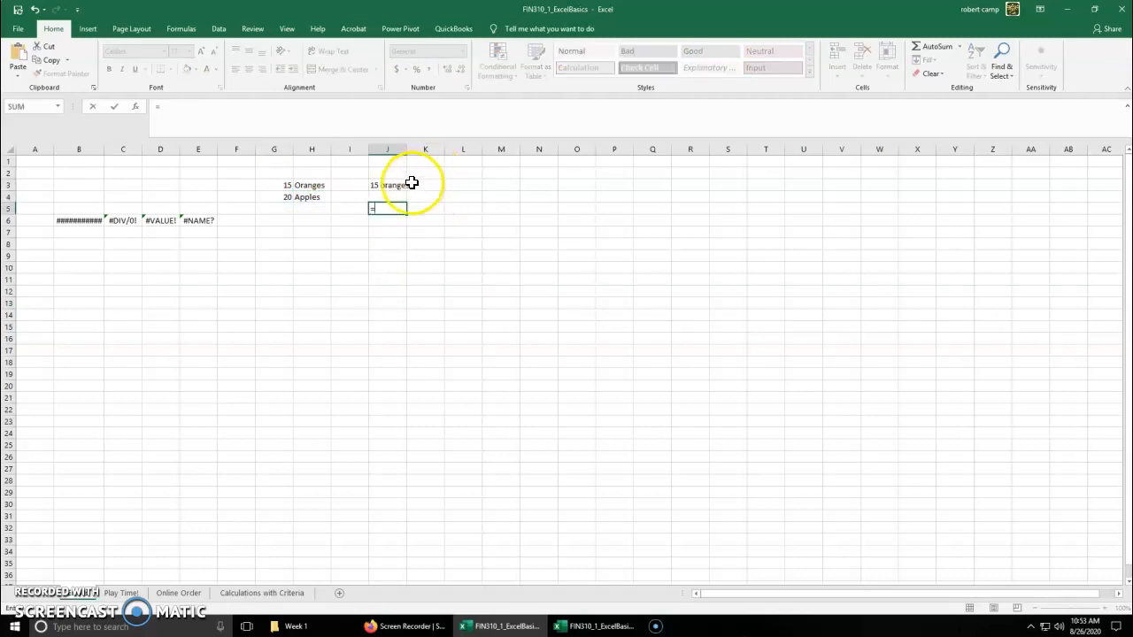
text(*)
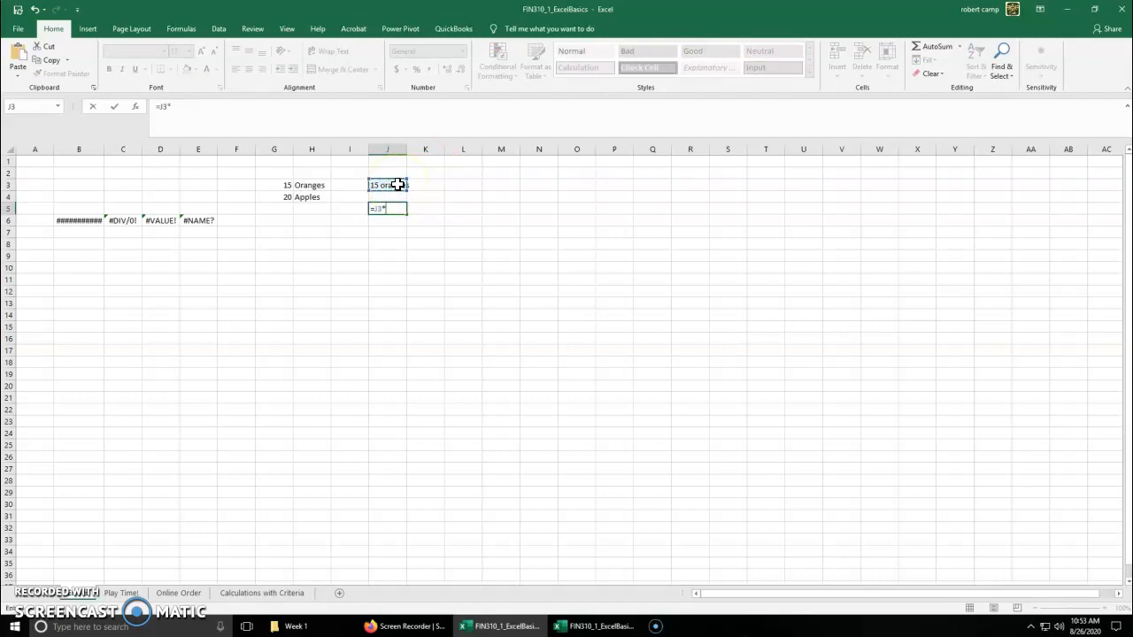
click(283, 197)
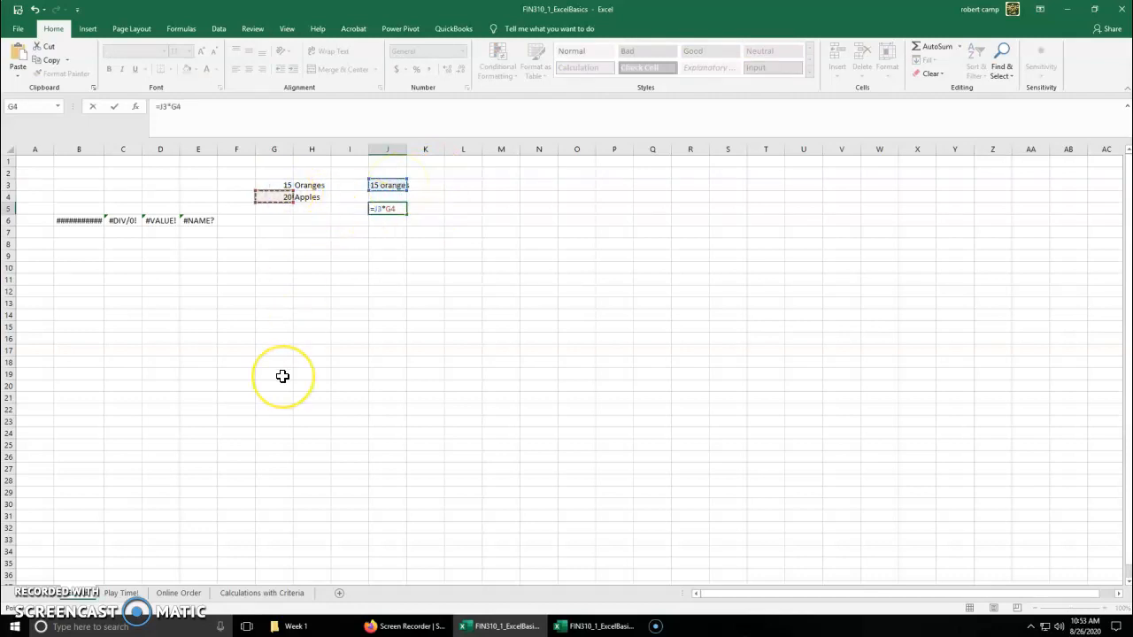
key(Return)
key(Up)
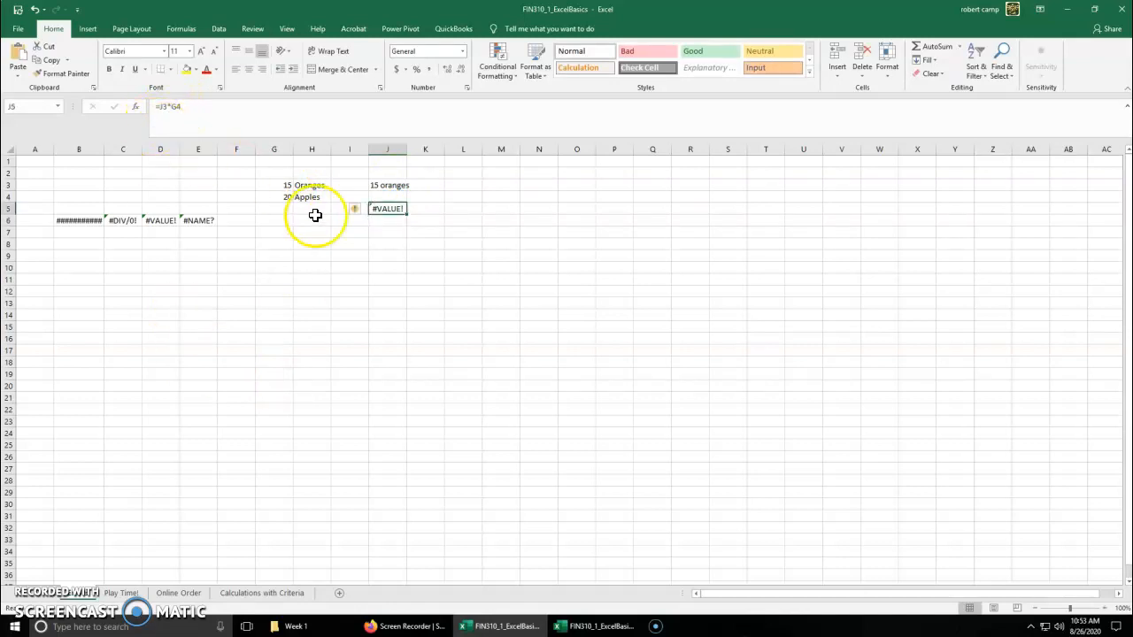
click(389, 185)
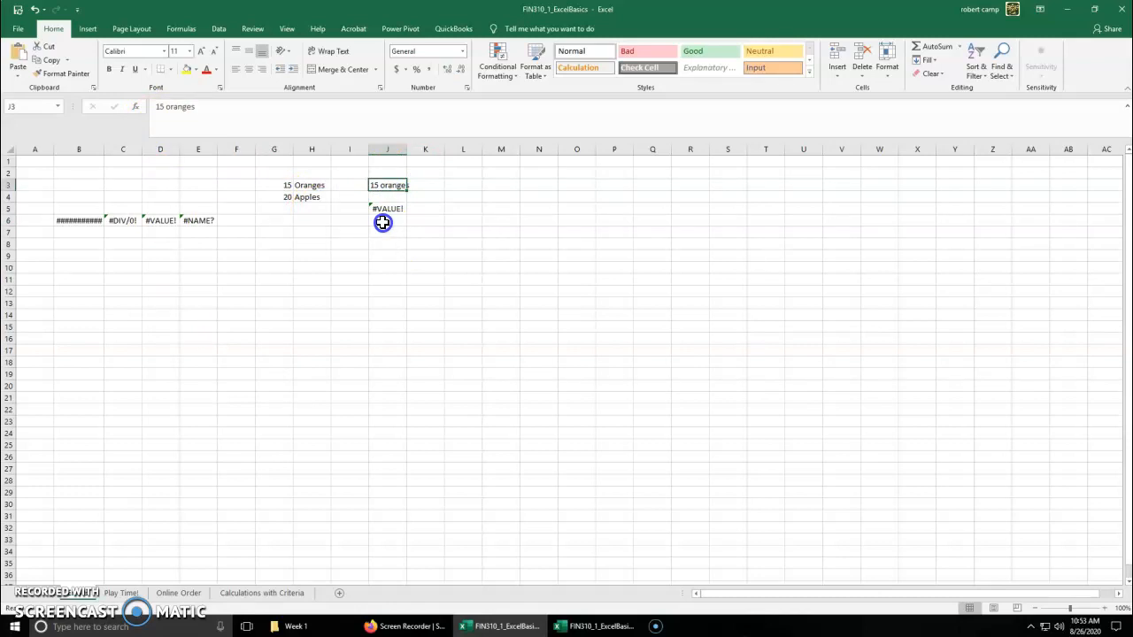
- Review the cells referenced by the formula in D6 and replace the text in H3 with 3
click(157, 220)
click(225, 111)
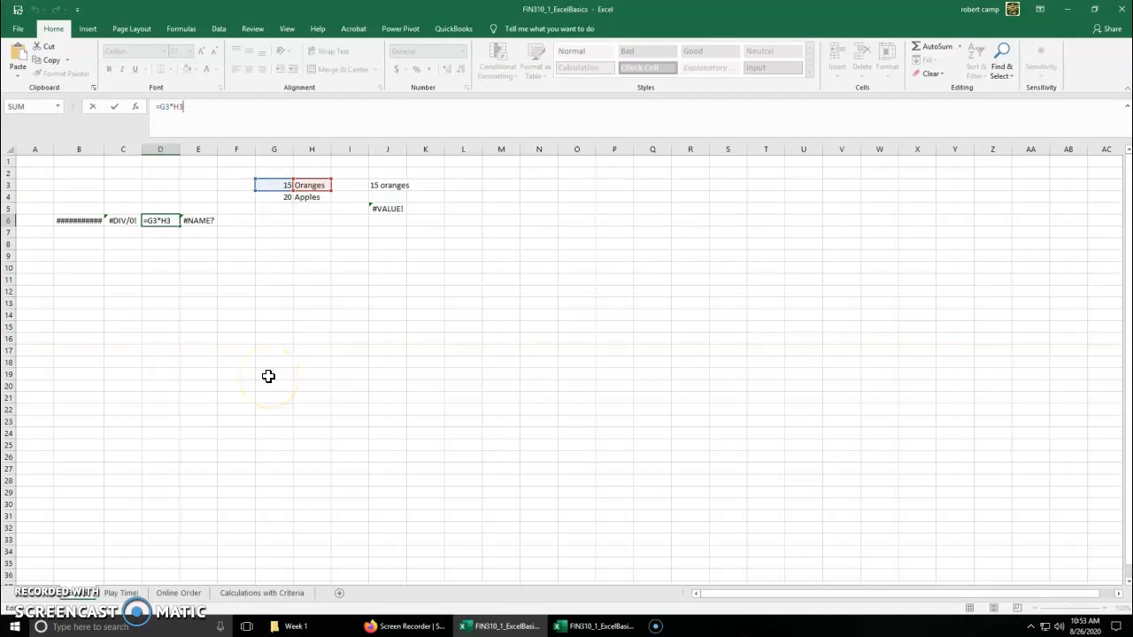
key(Return)
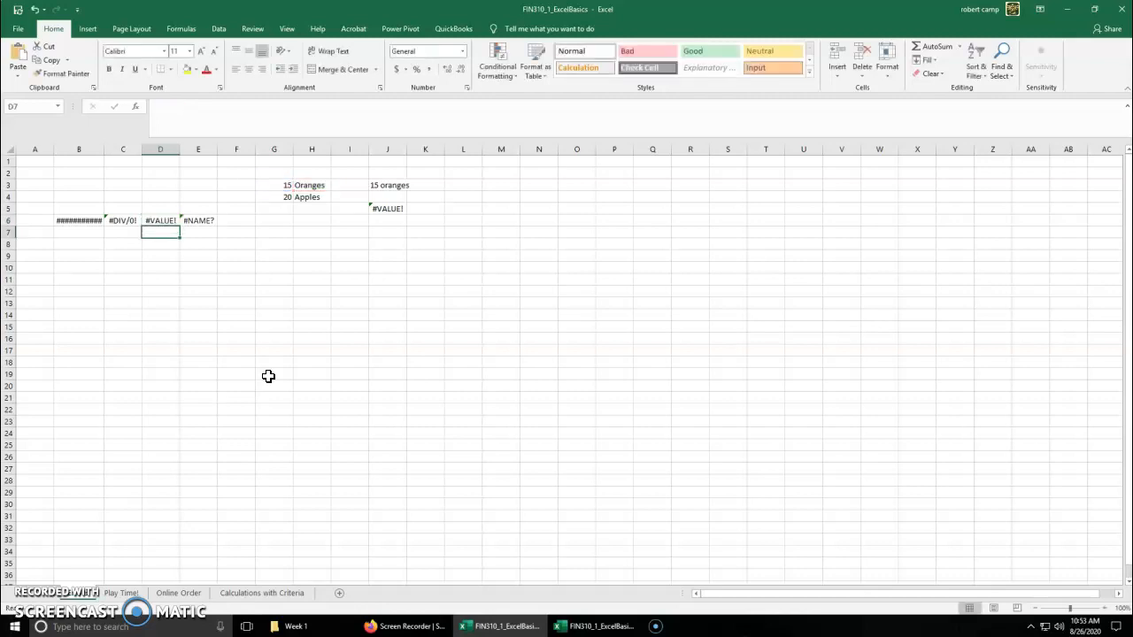
click(316, 185)
text(3)
key(Return)
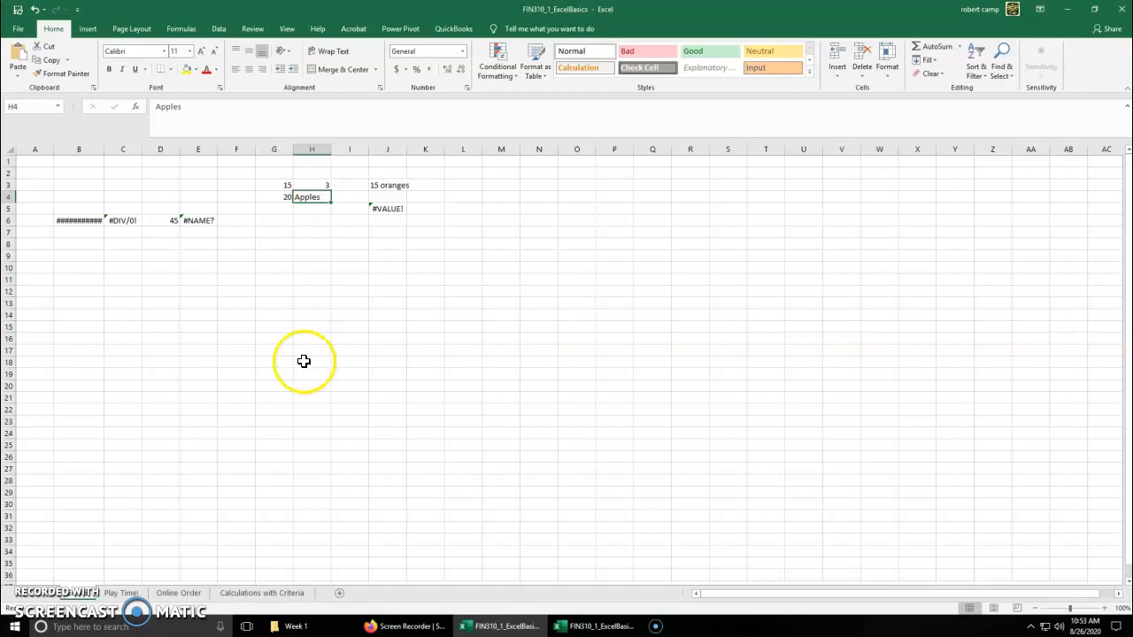
- Examine the function name used in the formula of cell E6
click(200, 223)
click(203, 280)
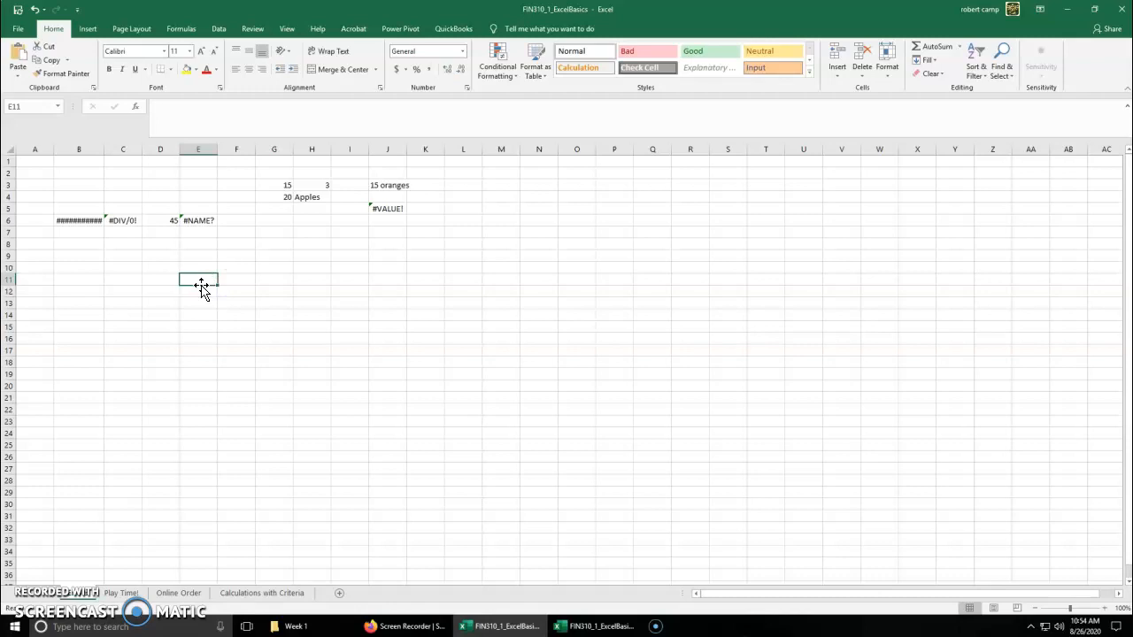
click(202, 221)
click(181, 106)
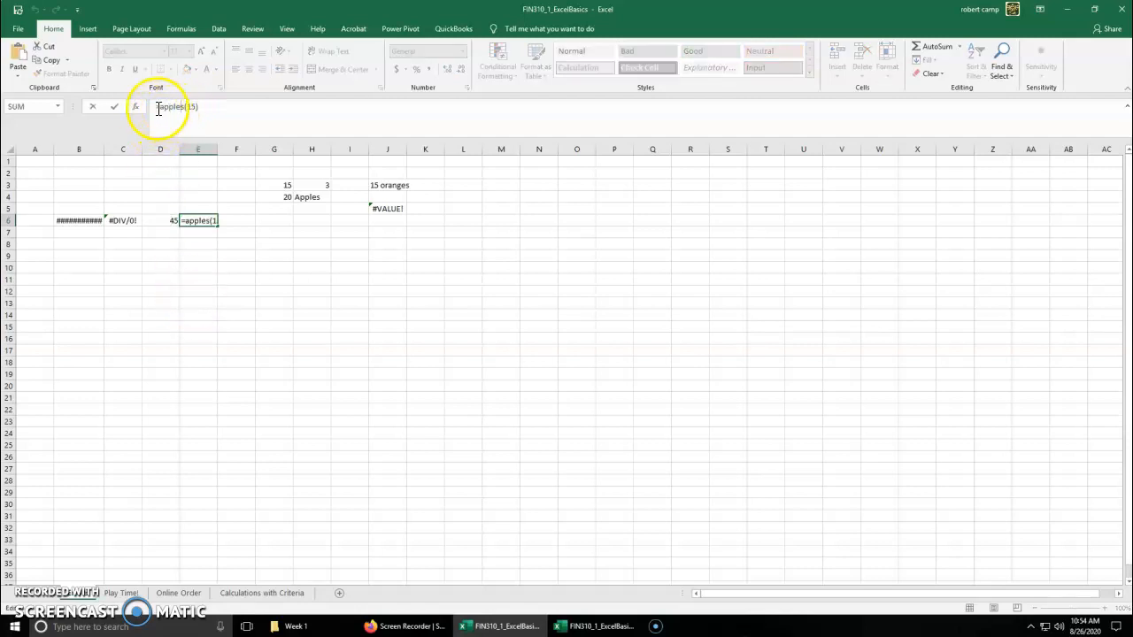
click(224, 348)
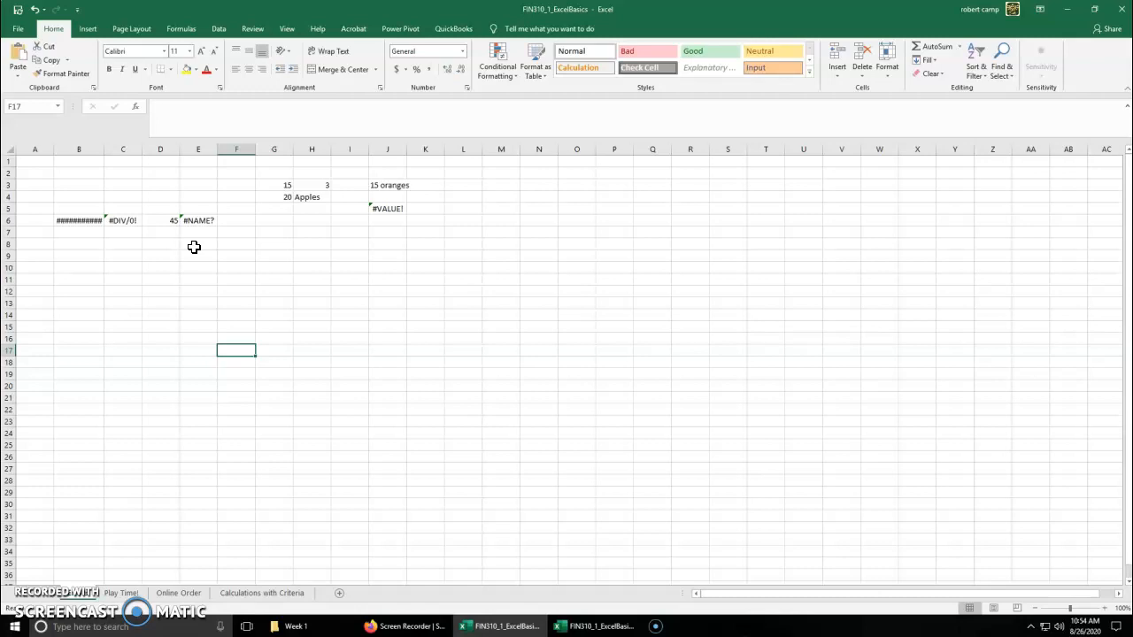
click(198, 220)
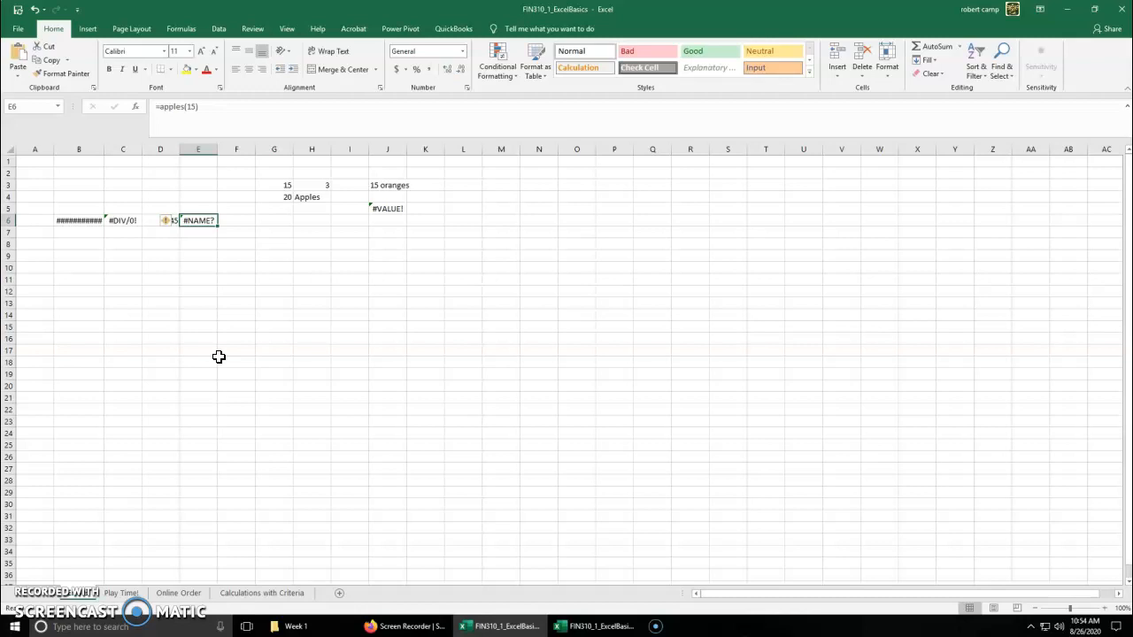
click(220, 358)
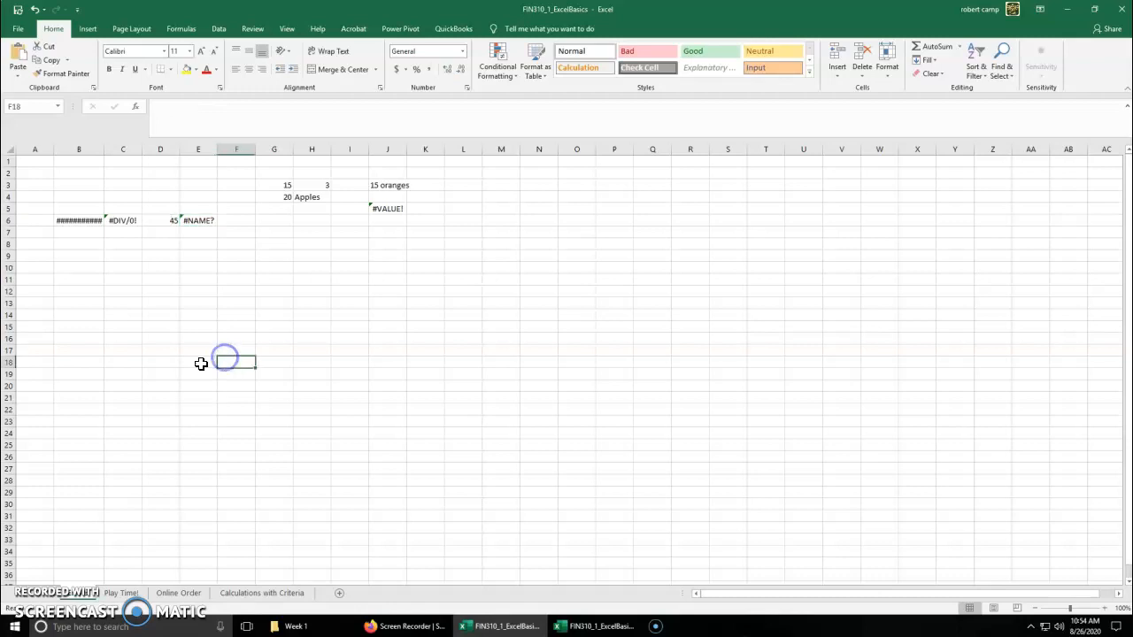